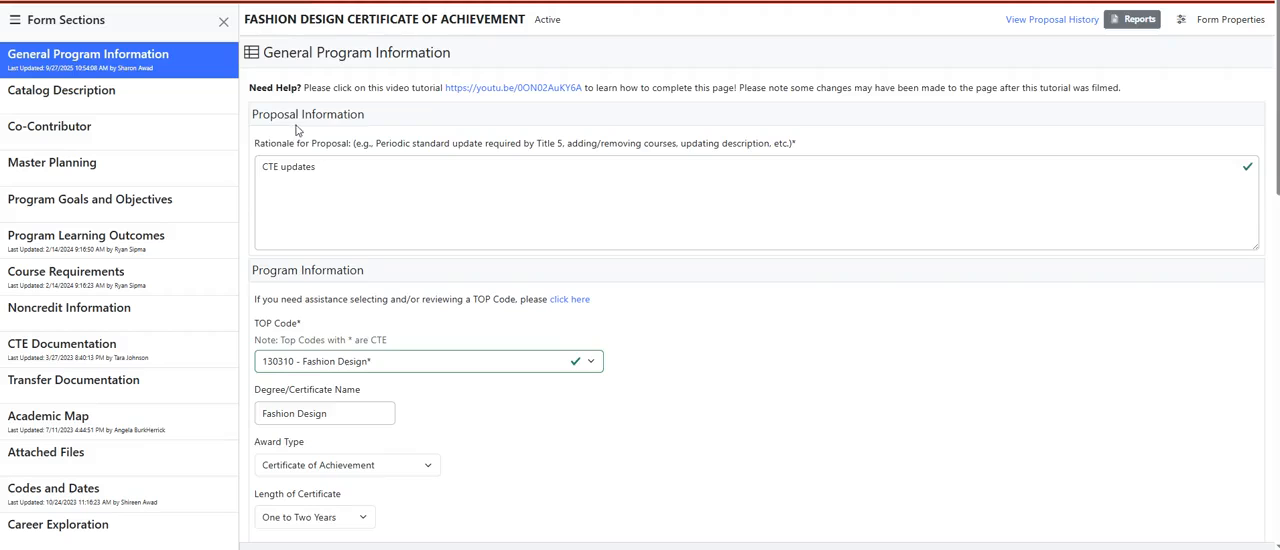
scroll(290, 130, "down", 5)
scroll(296, 130, "down", 2)
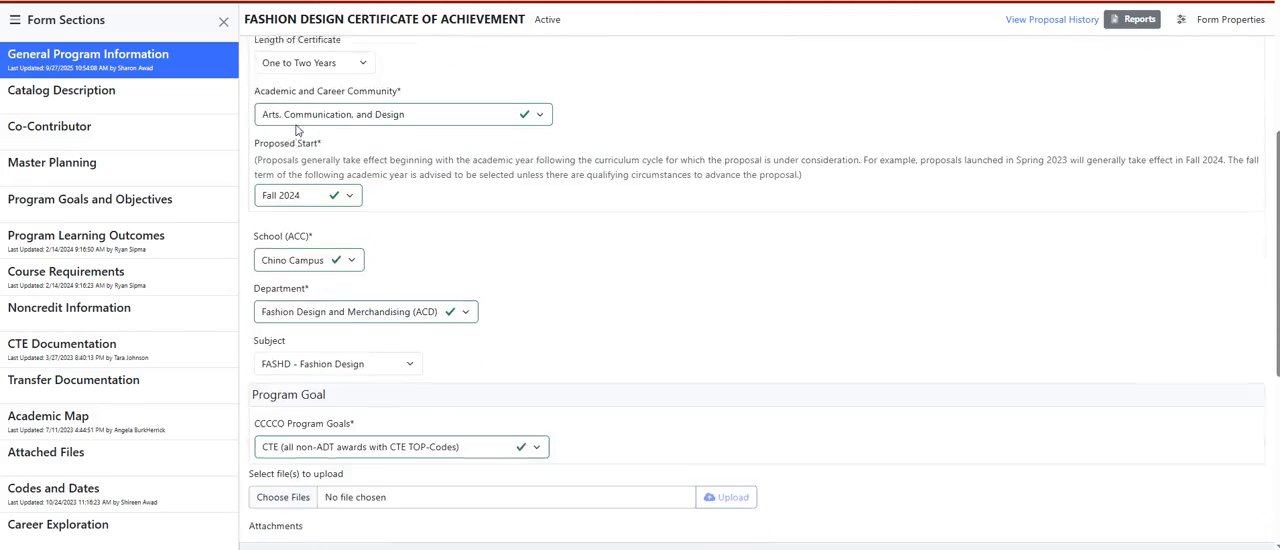
scroll(296, 130, "up", 6)
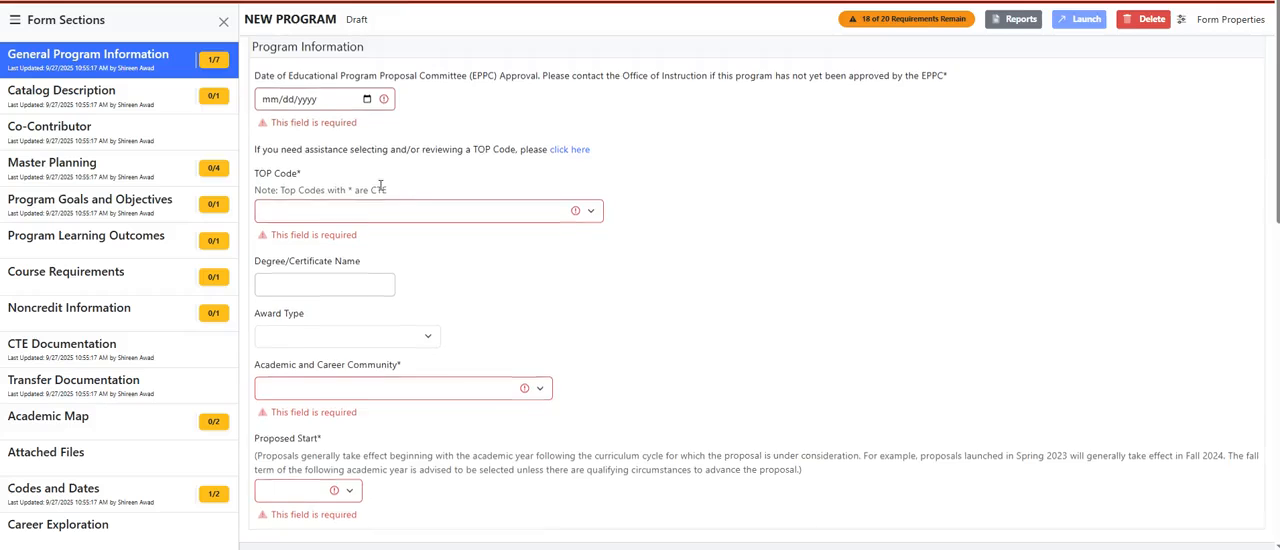
Set the new program's TOP Code to 050200 - Accounting* and enter Real Estate Accounting as the degree/certificate name
scroll(385, 190, "down", 3)
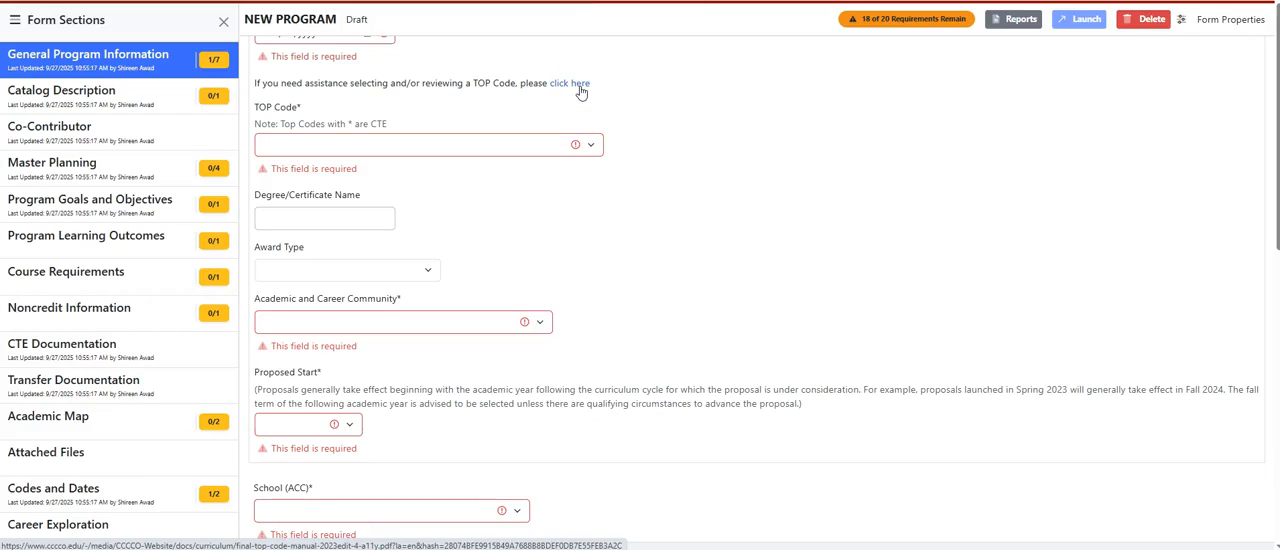
left_click(583, 142)
scroll(530, 372, "down", 5)
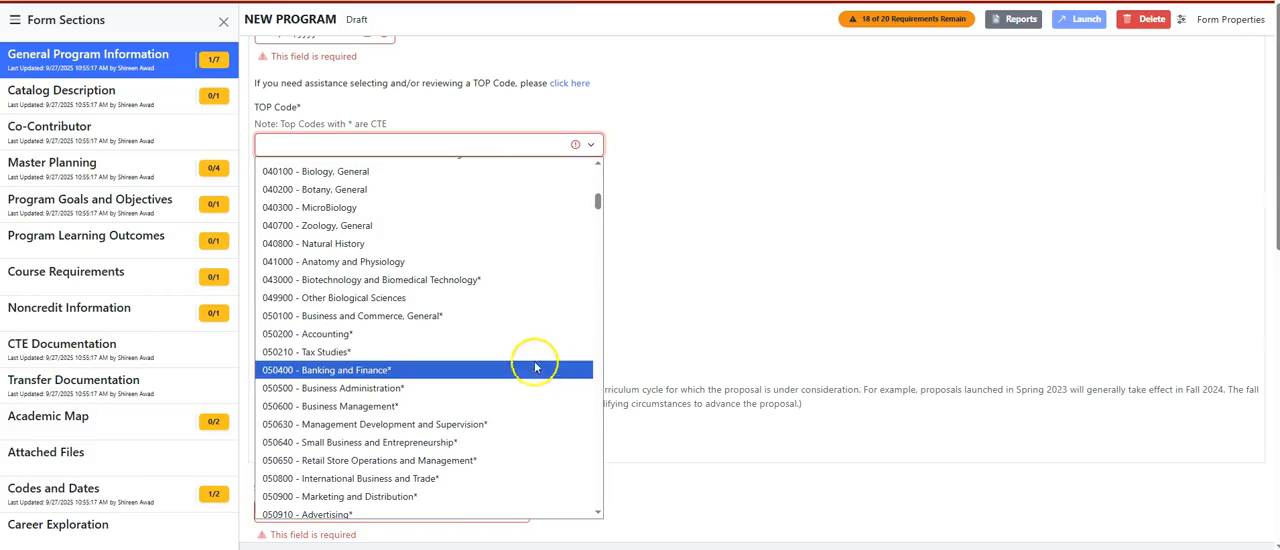
left_click(521, 335)
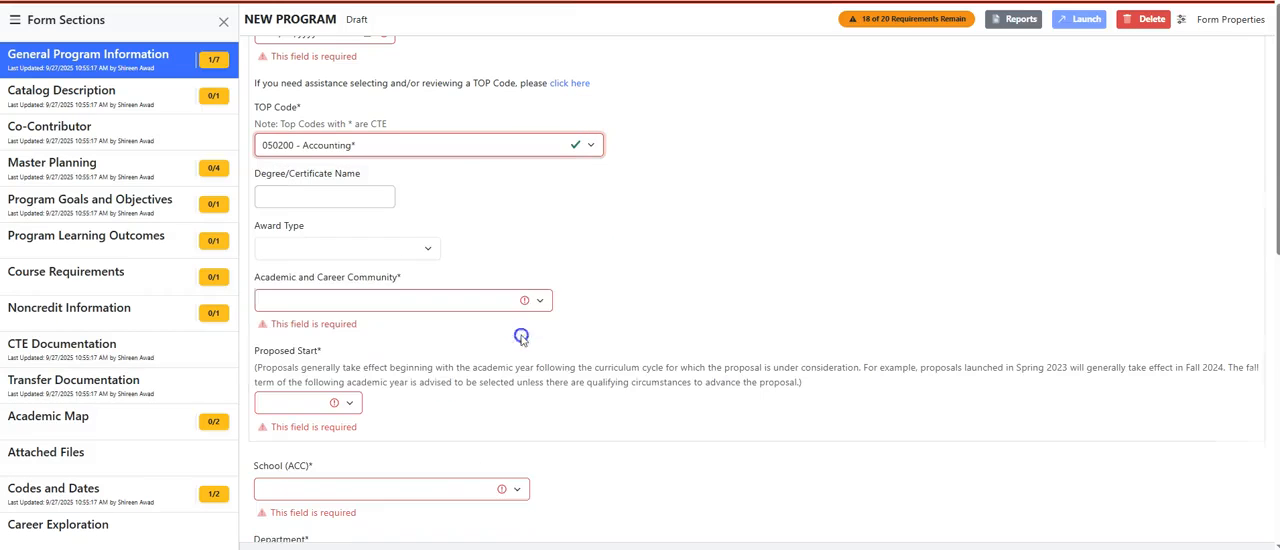
left_click(324, 196)
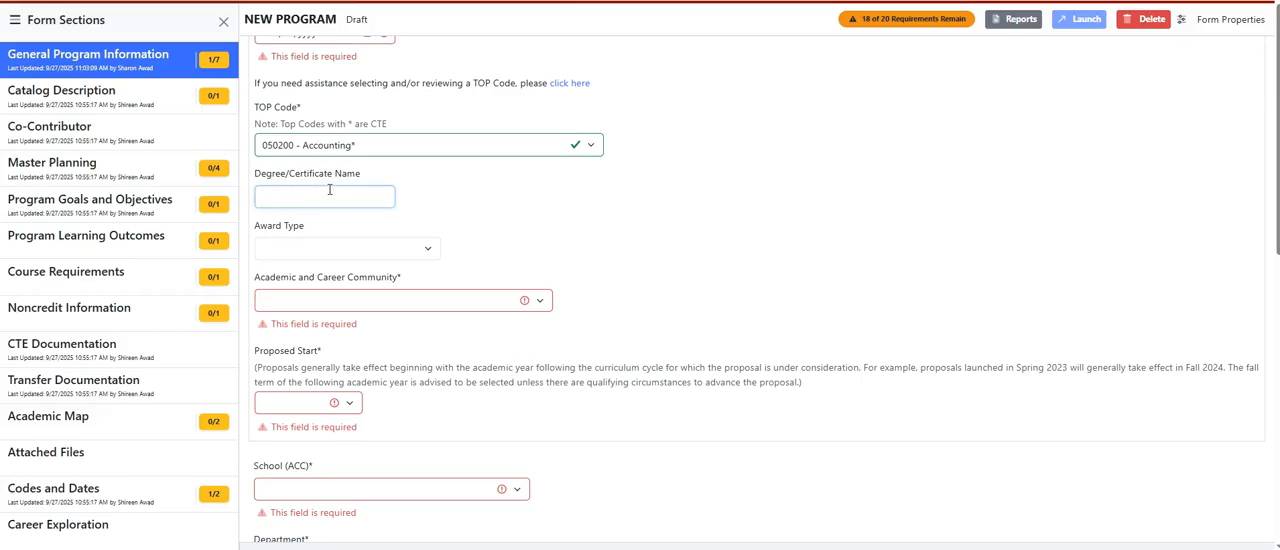
type("Real Estate Accounting")
Choose A.A. Degree as the award type and Business, Technology, and Hospitality as the Academic and Career Community
left_click(435, 248)
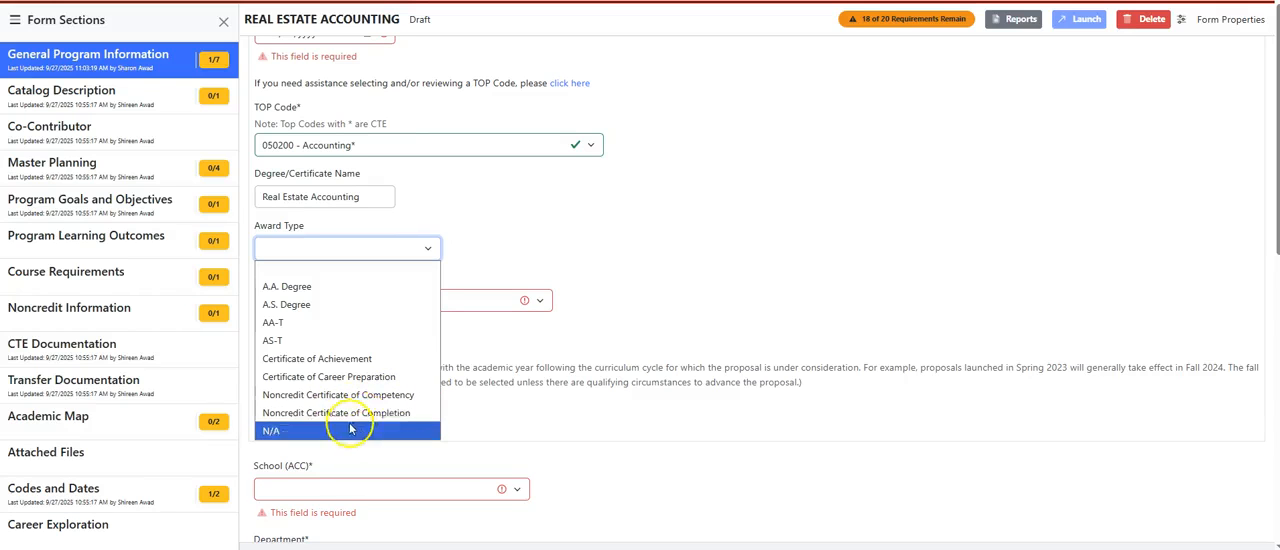
left_click(321, 294)
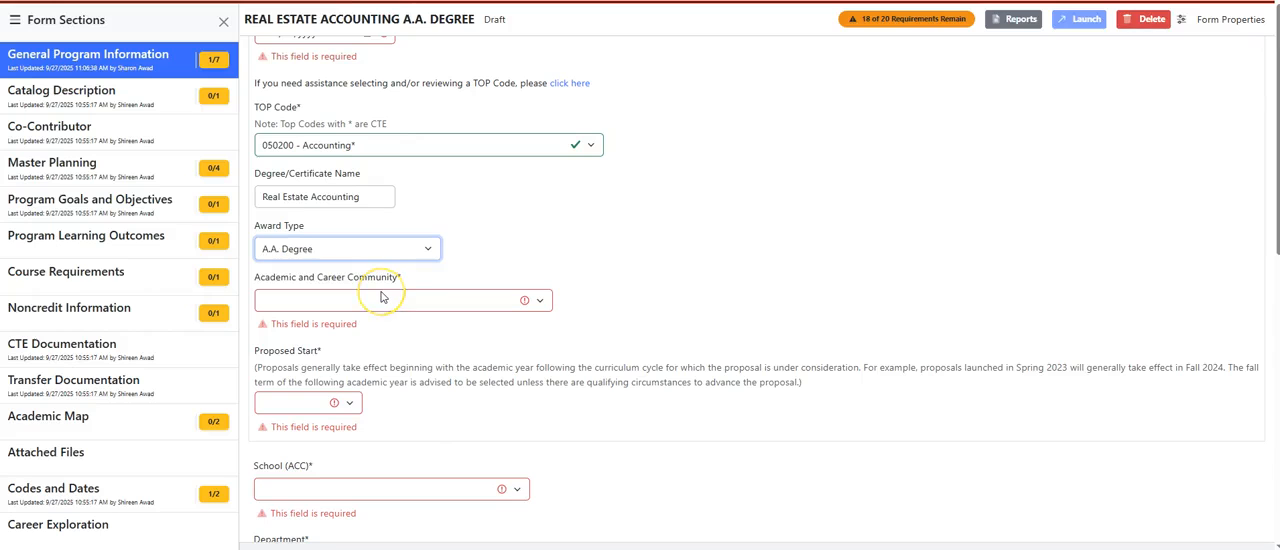
left_click(380, 297)
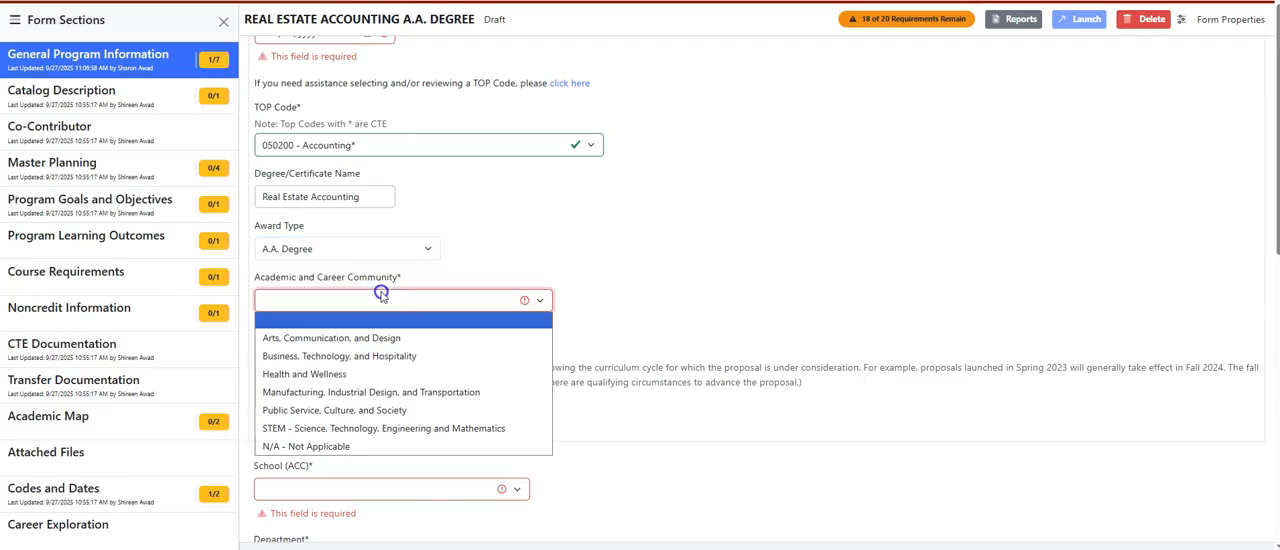
left_click(390, 357)
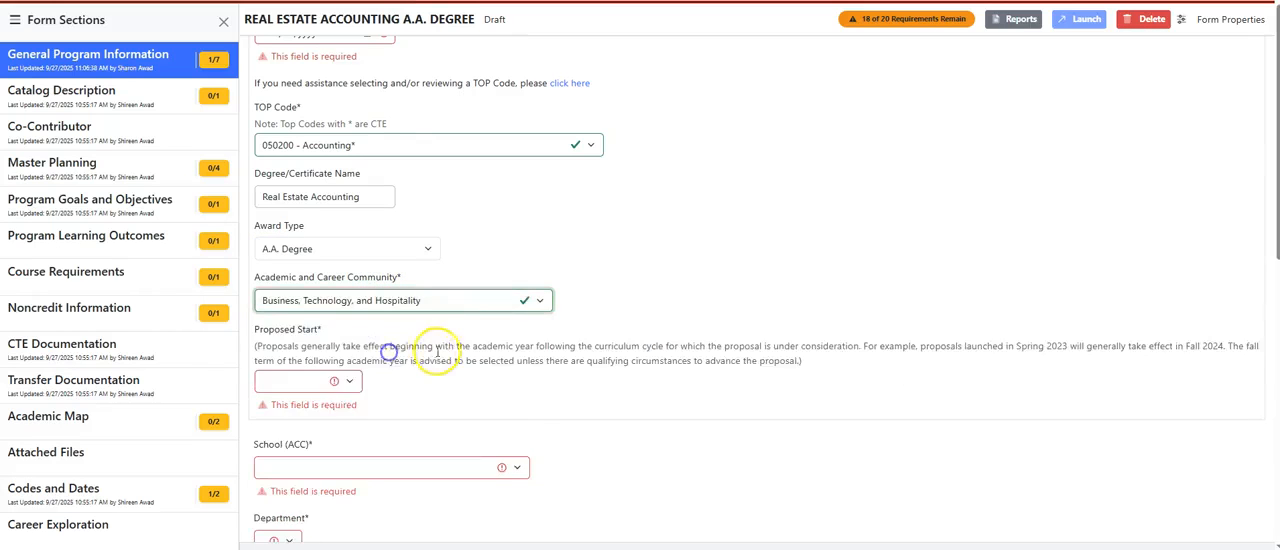
Set the program's Proposed Start to Fall 2026
scroll(434, 346, "down", 1)
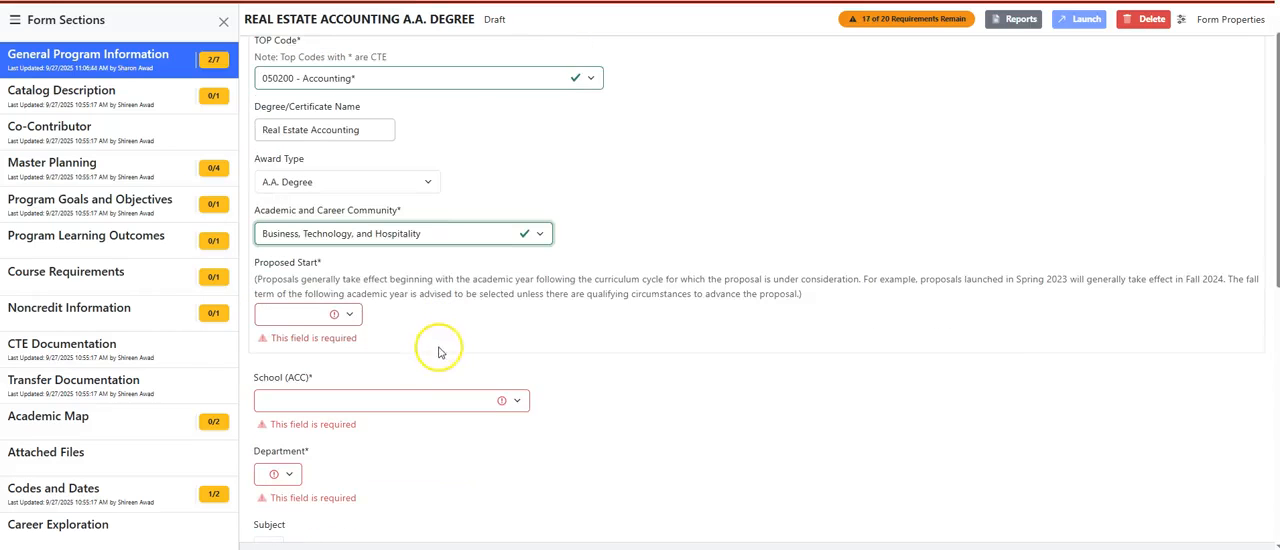
left_click(372, 322)
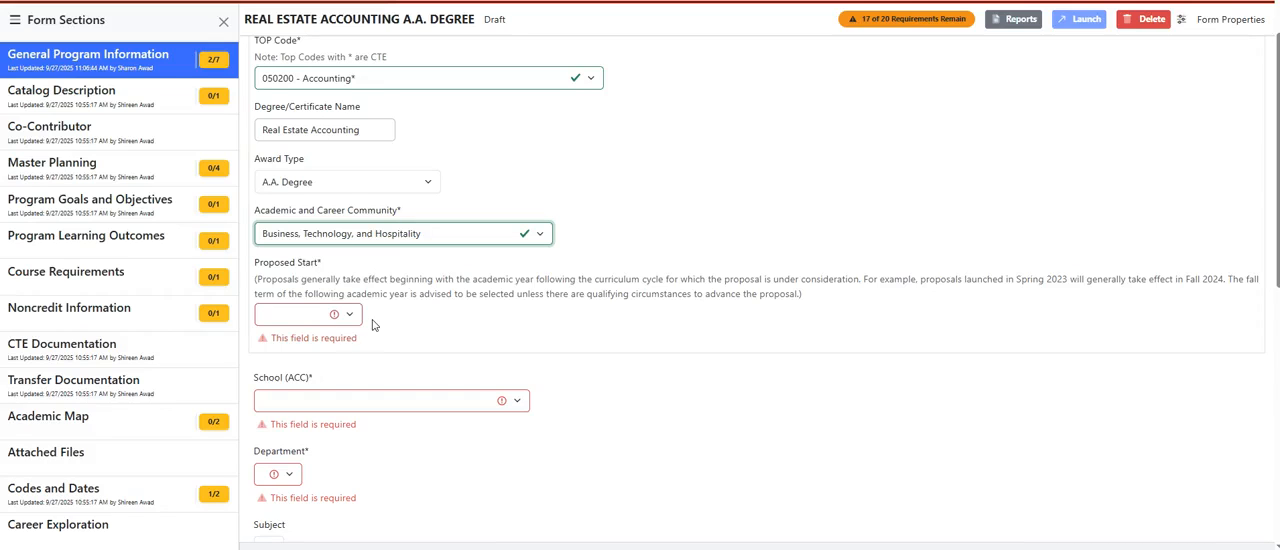
left_click(335, 315)
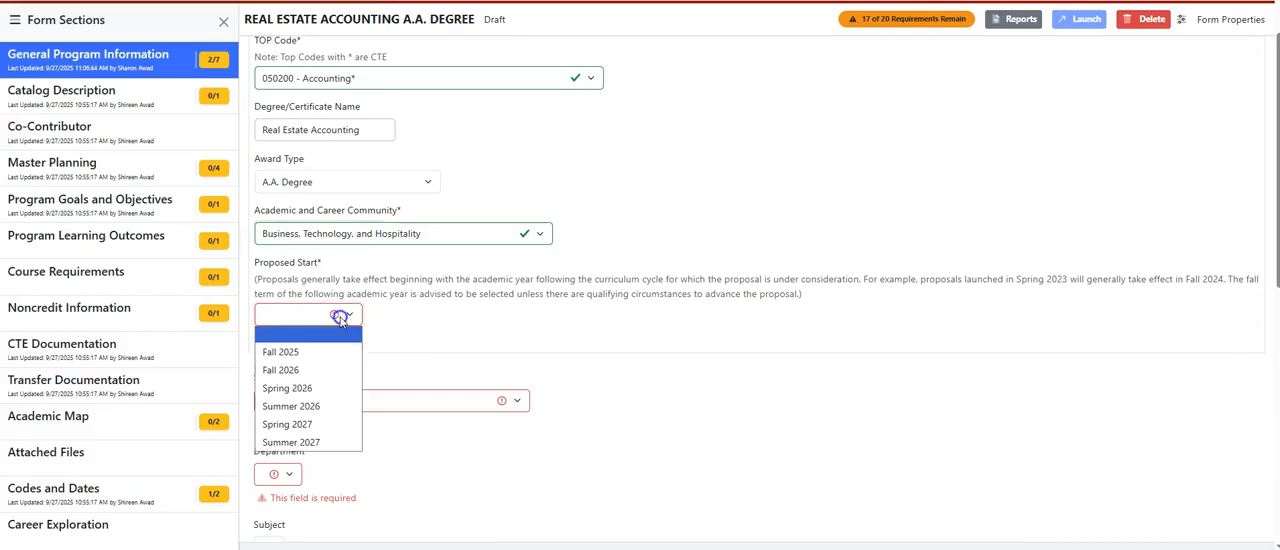
left_click(316, 370)
Set the School (ACC) for the program to Business, Technology, & Hospitality
scroll(421, 332, "down", 3)
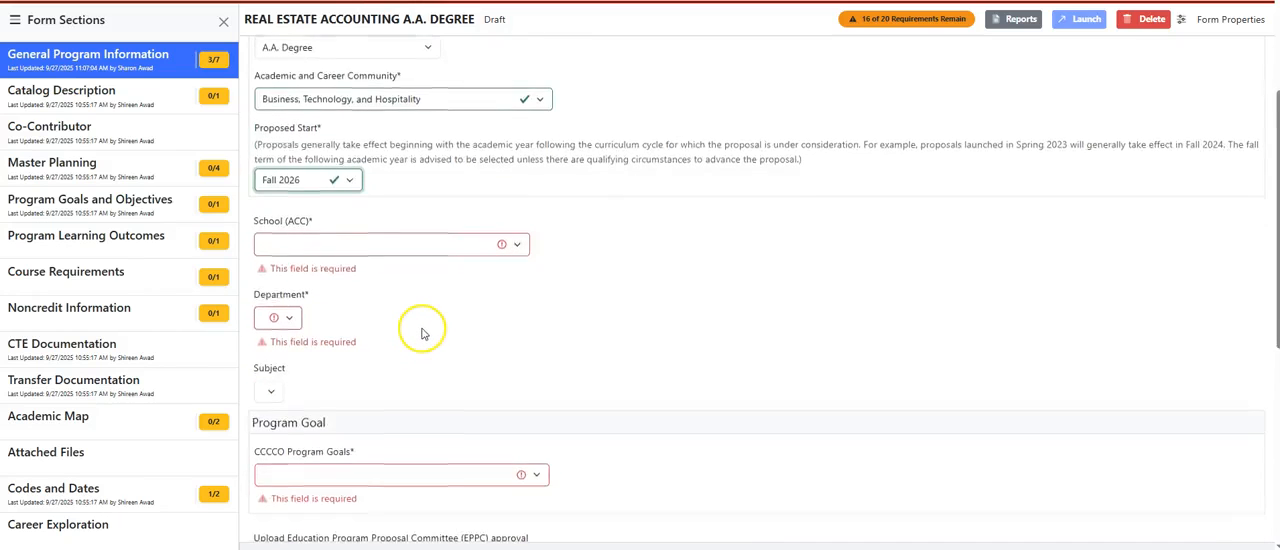
scroll(421, 332, "down", 2)
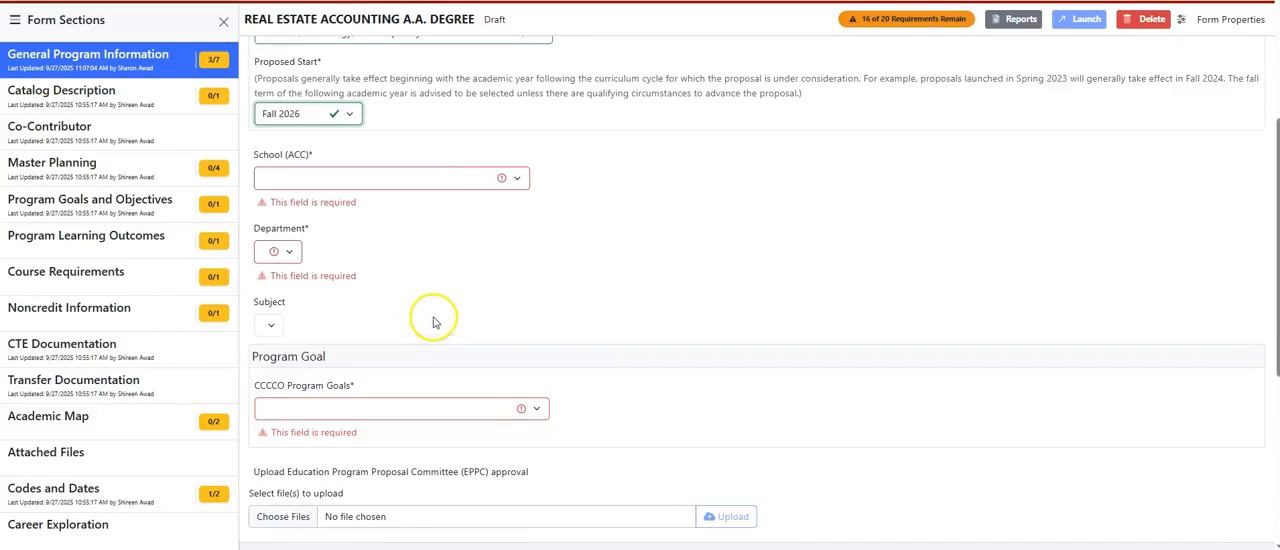
left_click(512, 180)
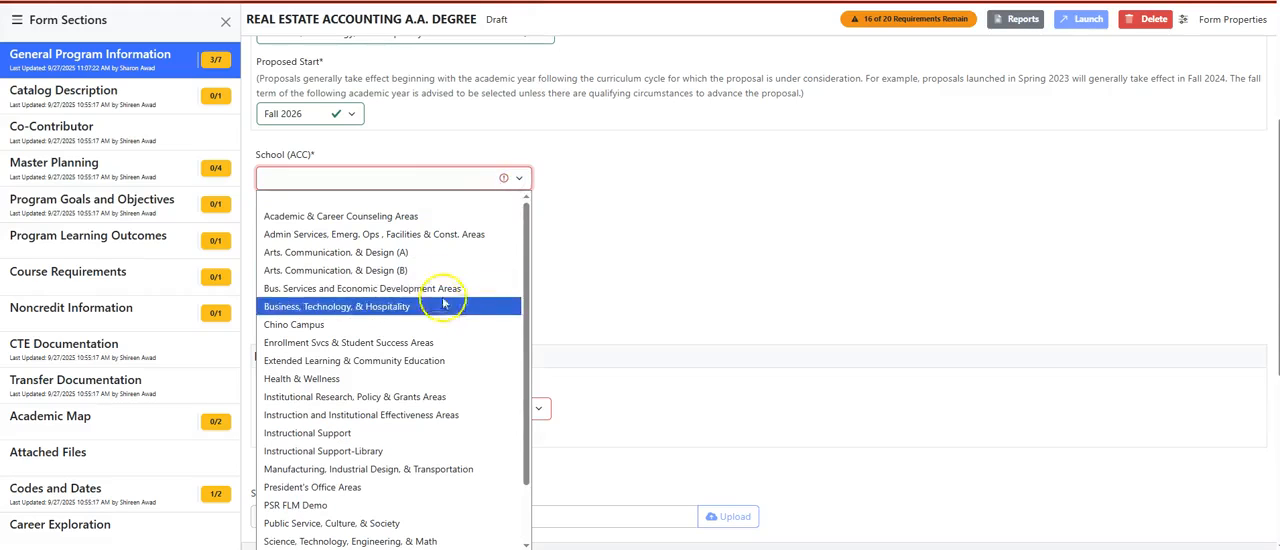
left_click(430, 302)
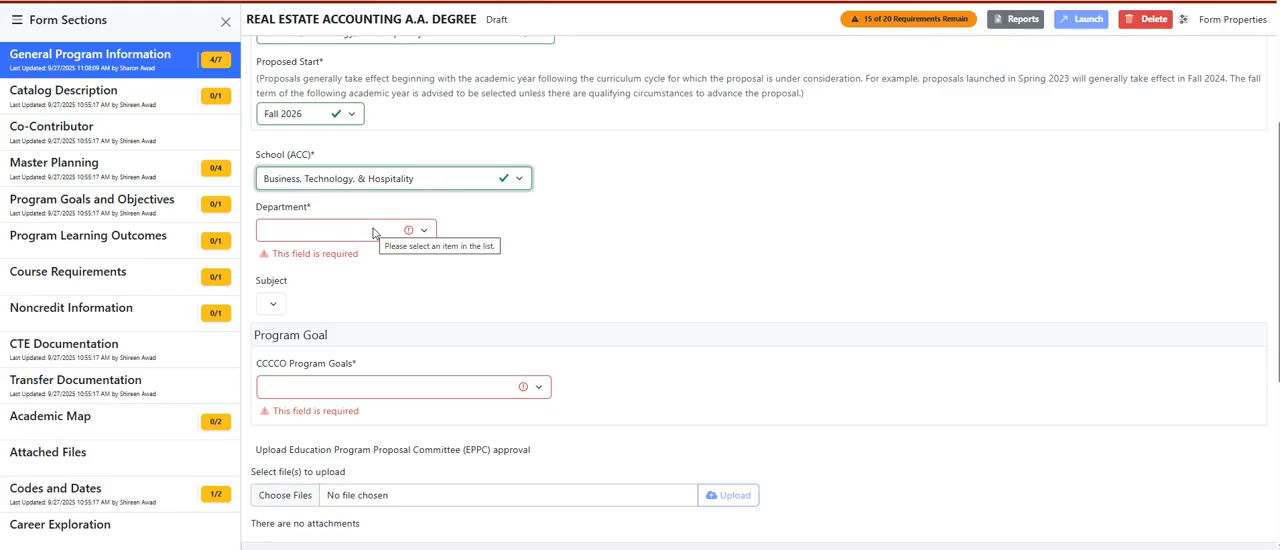
Choose Accounting as the department and ACCTG - Accounting as the subject
left_click(373, 230)
left_click(372, 249)
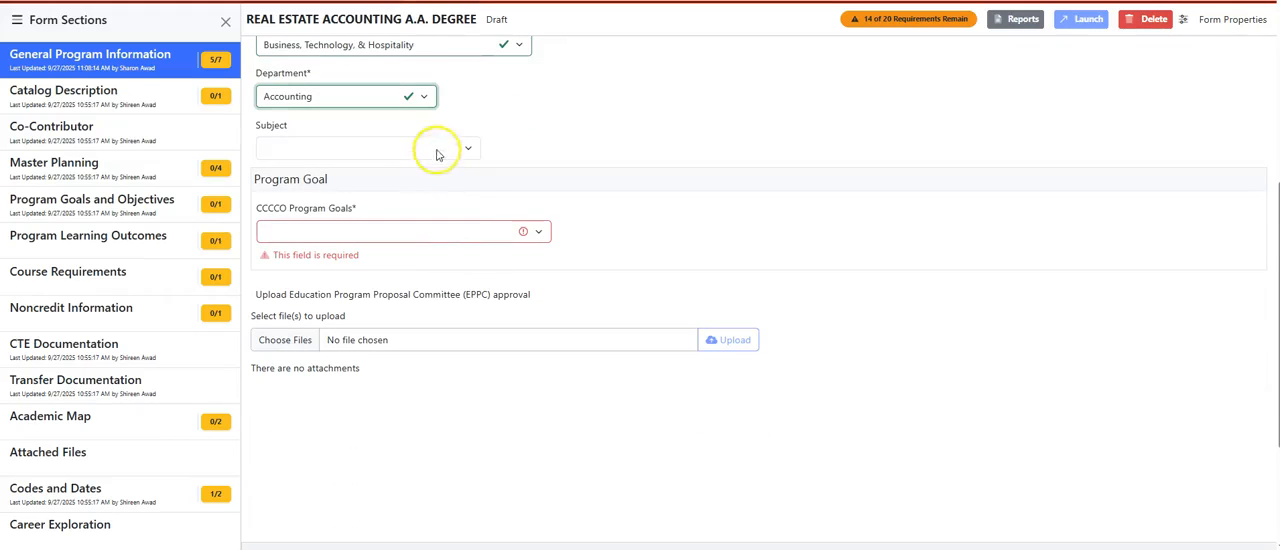
left_click(436, 150)
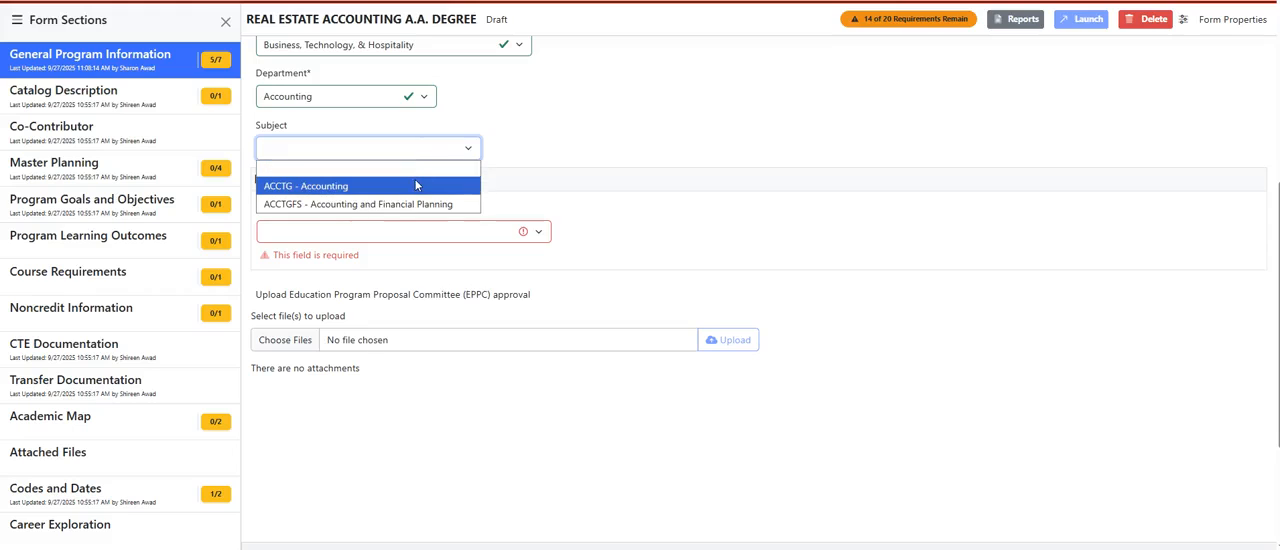
left_click(416, 185)
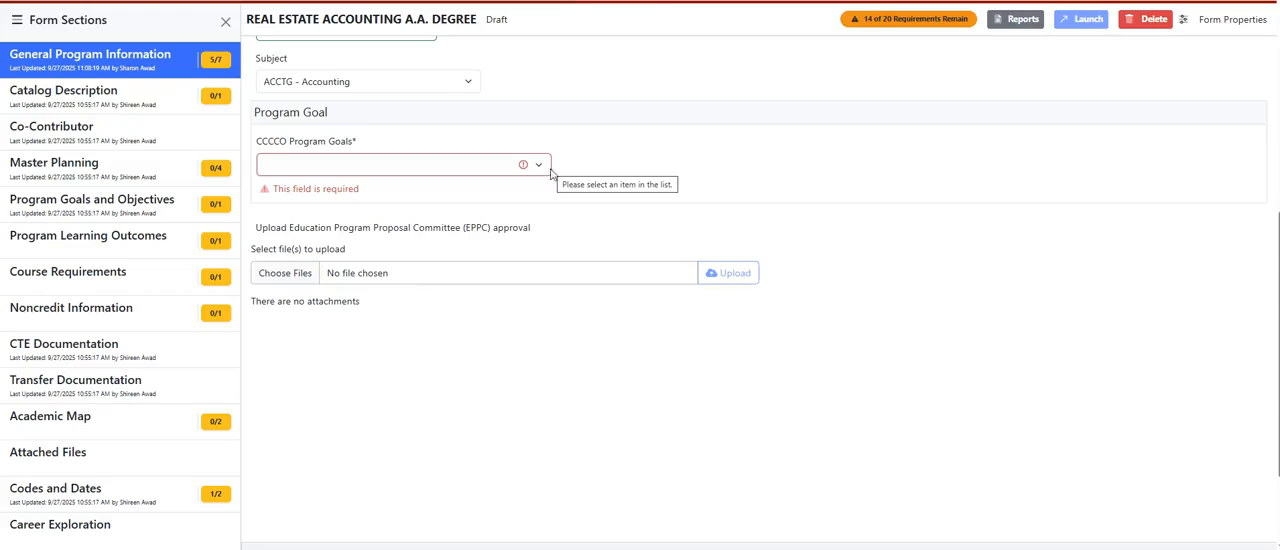
left_click(548, 168)
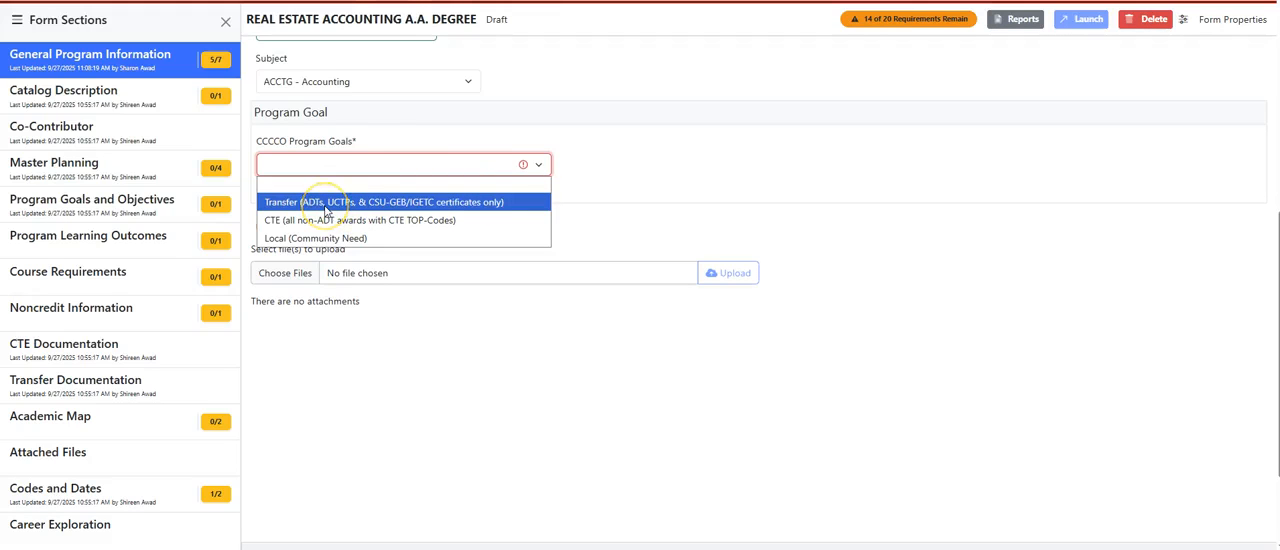
left_click(389, 224)
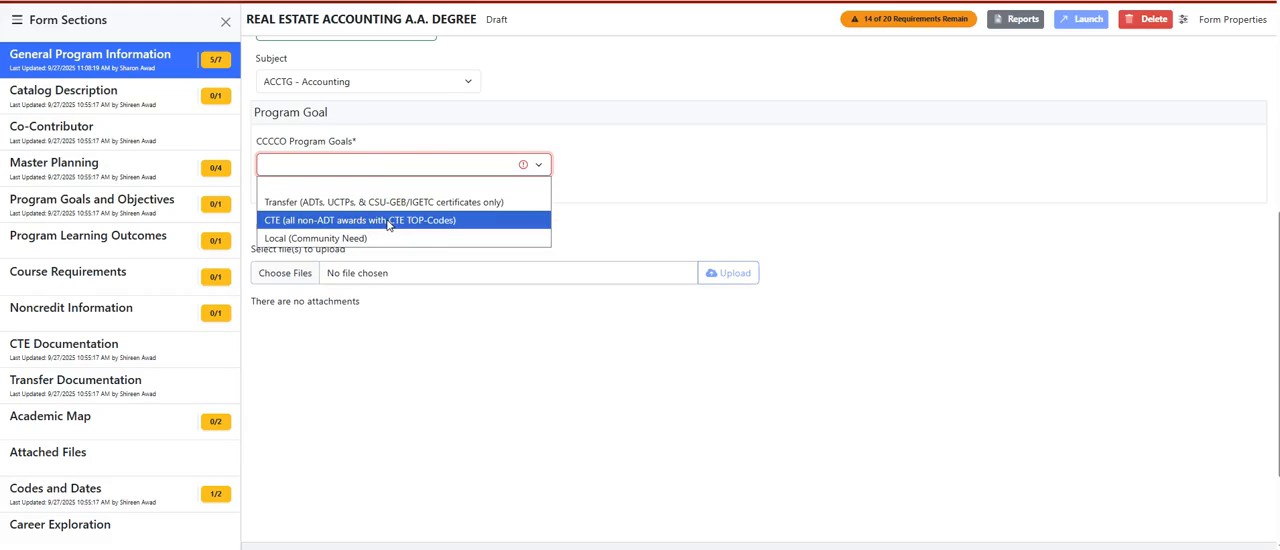
left_click(645, 217)
scroll(663, 220, "up", 5)
scroll(670, 227, "up", 3)
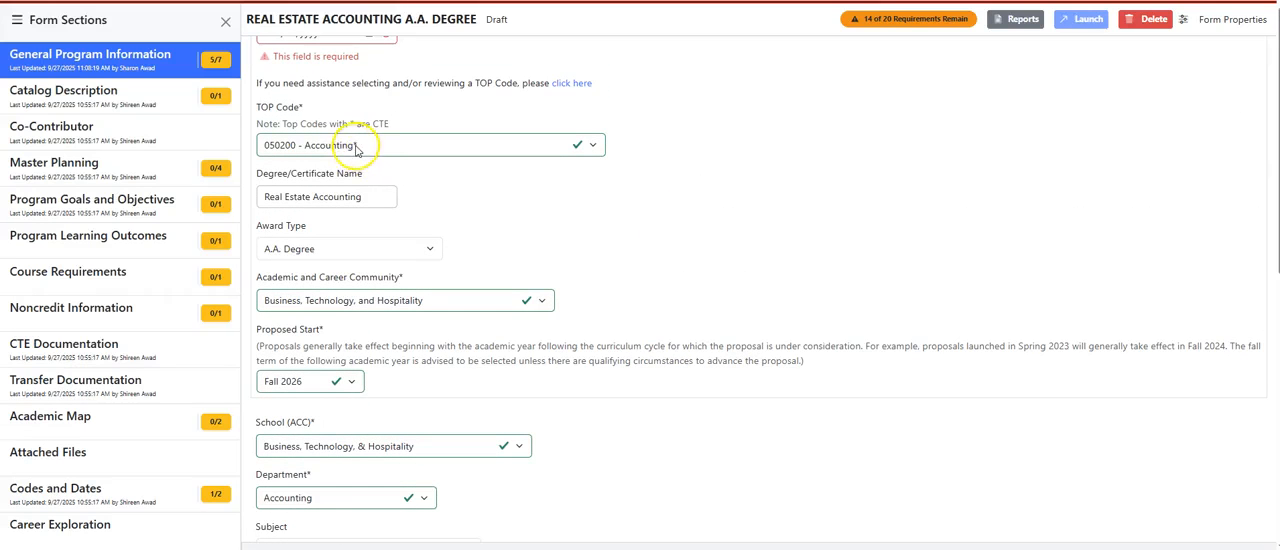
Set the CCCCO Program Goals to CTE (all non-ADT awards with CTE TOP-Codes)
scroll(457, 263, "down", 7)
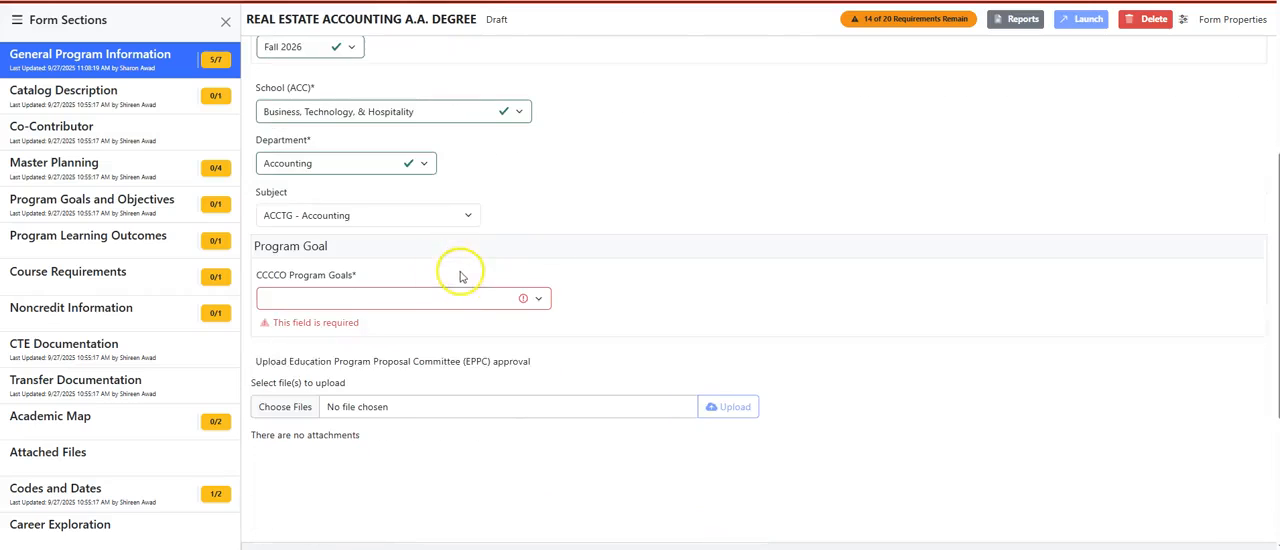
left_click(450, 298)
left_click(453, 353)
left_click(456, 299)
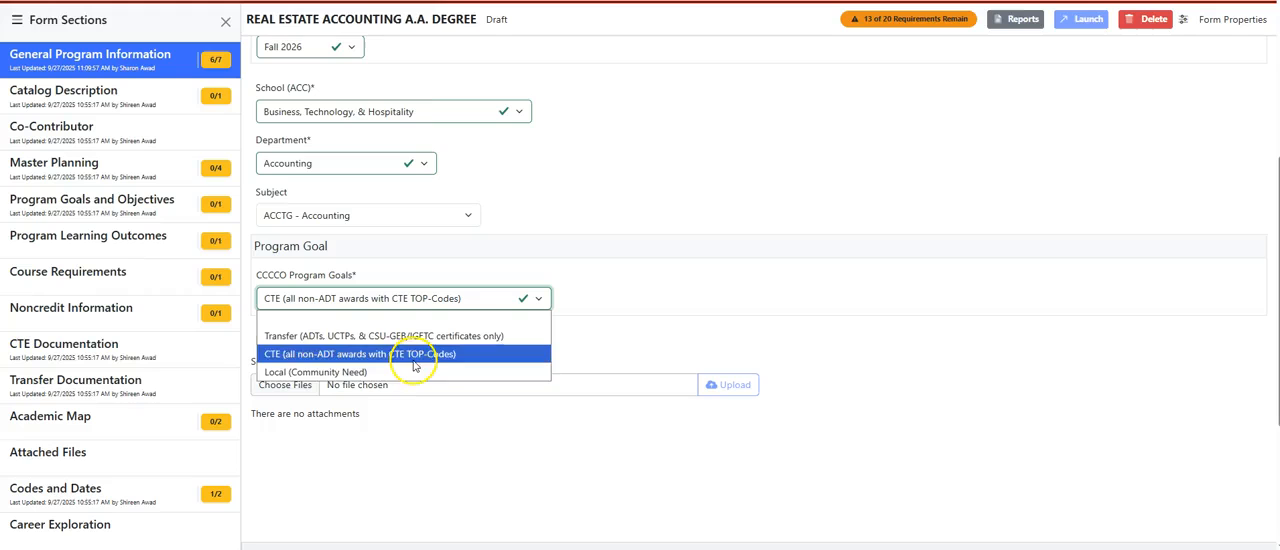
left_click(415, 357)
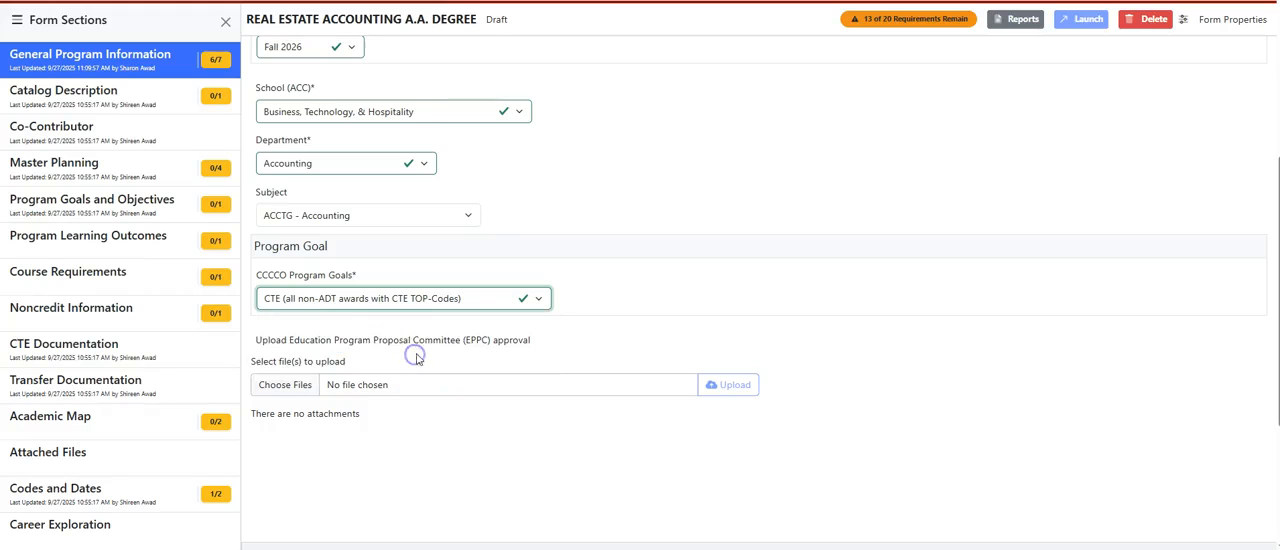
scroll(360, 328, "down", 2)
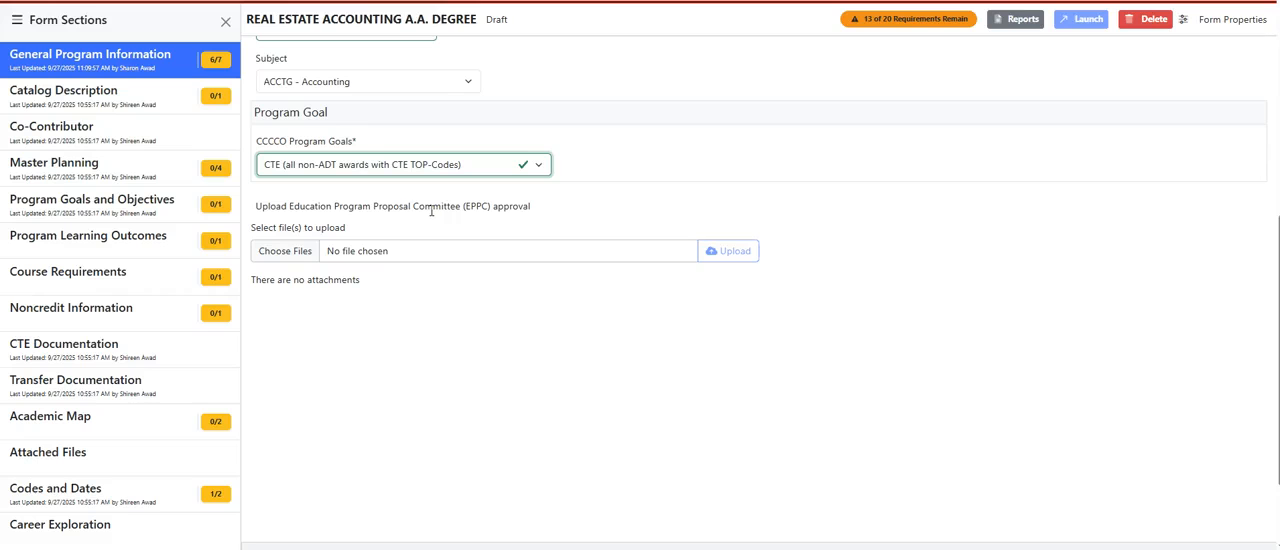
scroll(488, 443, "up", 1)
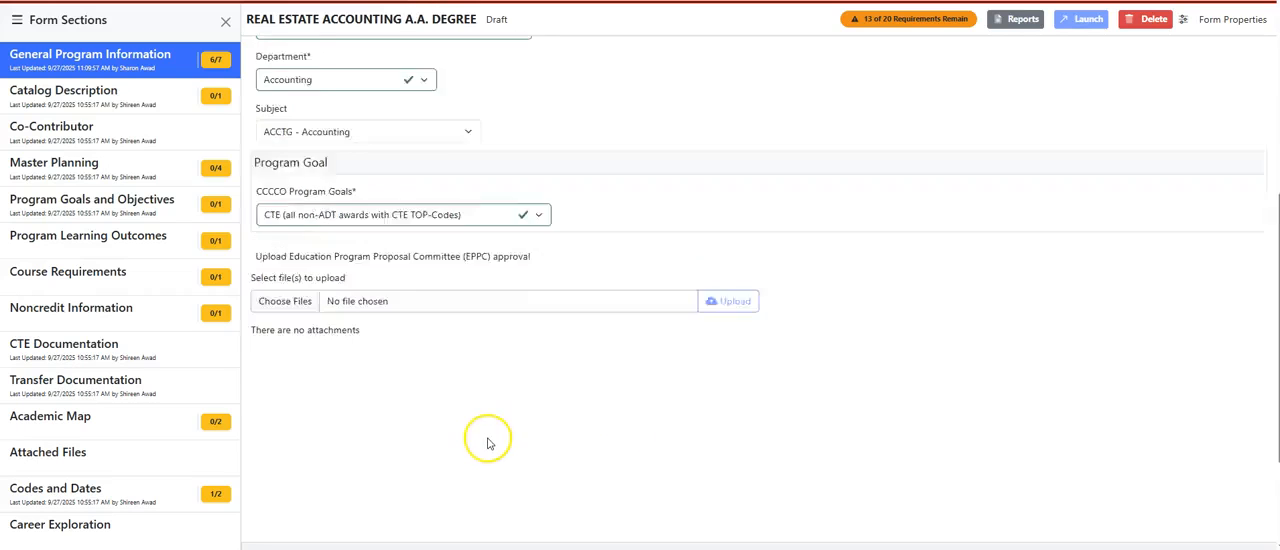
scroll(488, 443, "up", 1)
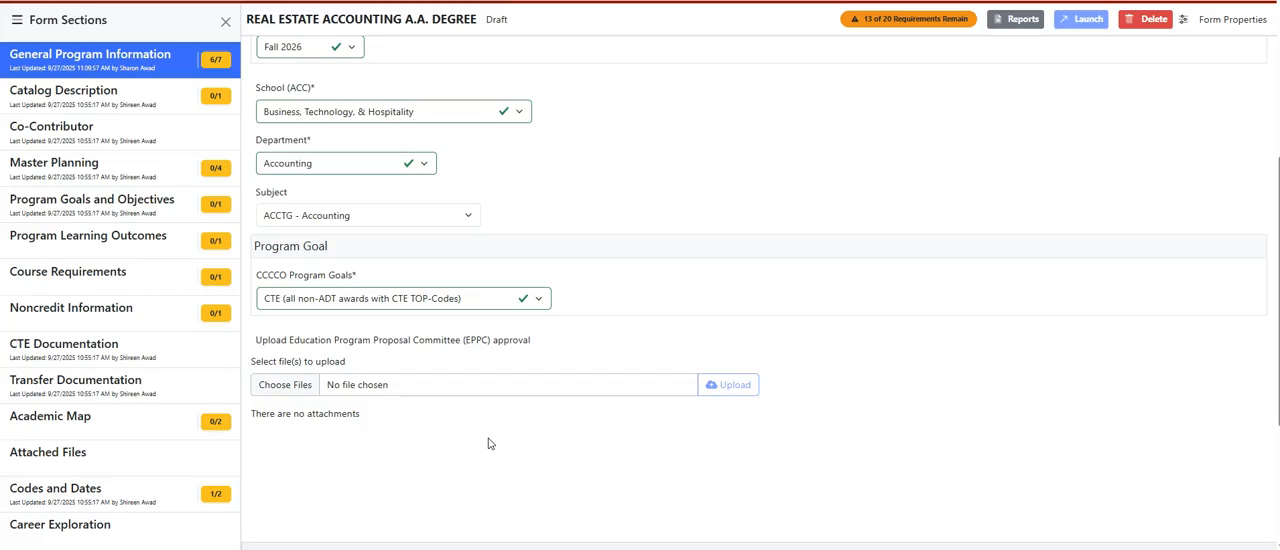